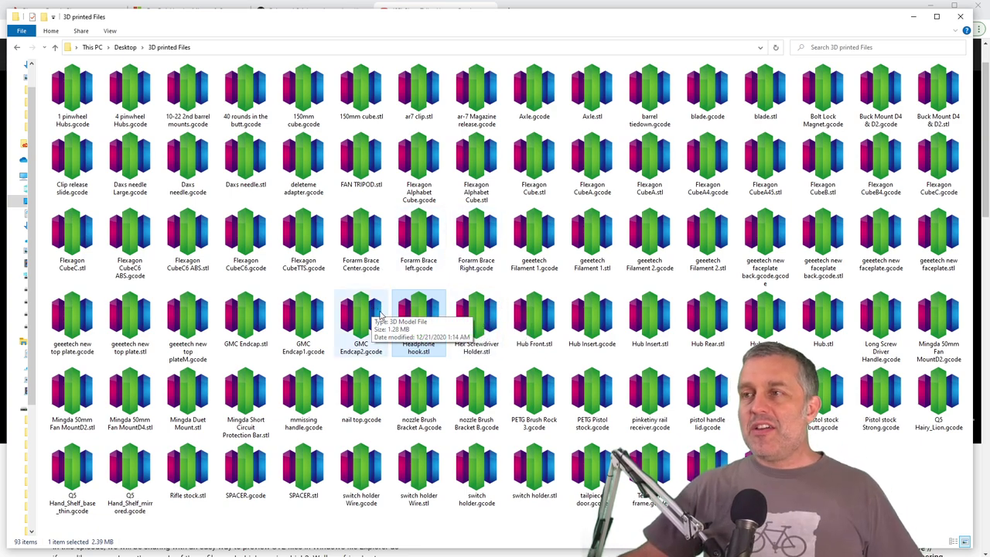
key("space")
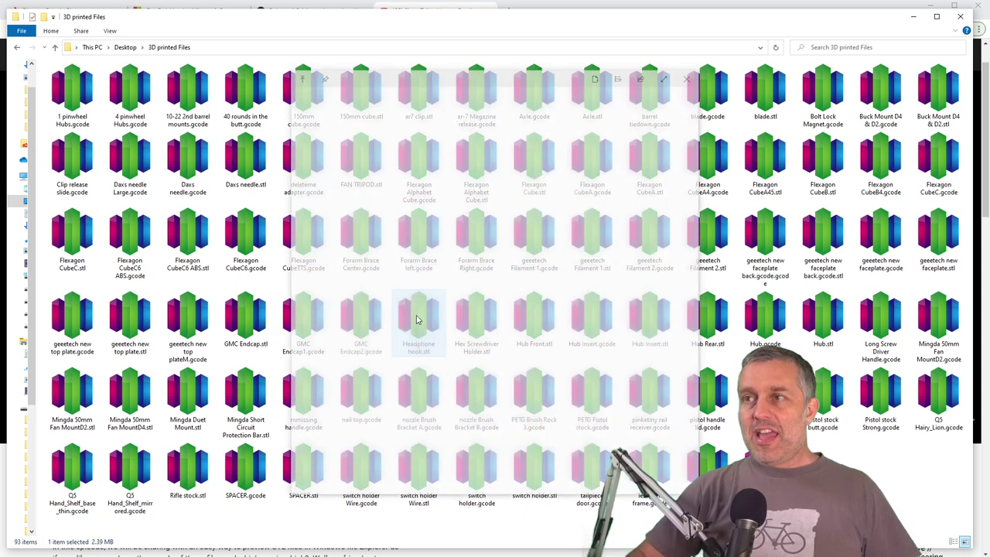
mouse_move(416, 319)
left_mouse_down()
mouse_move(469, 235)
mouse_move(431, 250)
mouse_move(420, 333)
mouse_move(508, 283)
mouse_move(519, 331)
mouse_move(544, 270)
mouse_move(557, 263)
left_mouse_up()
left_click(689, 75)
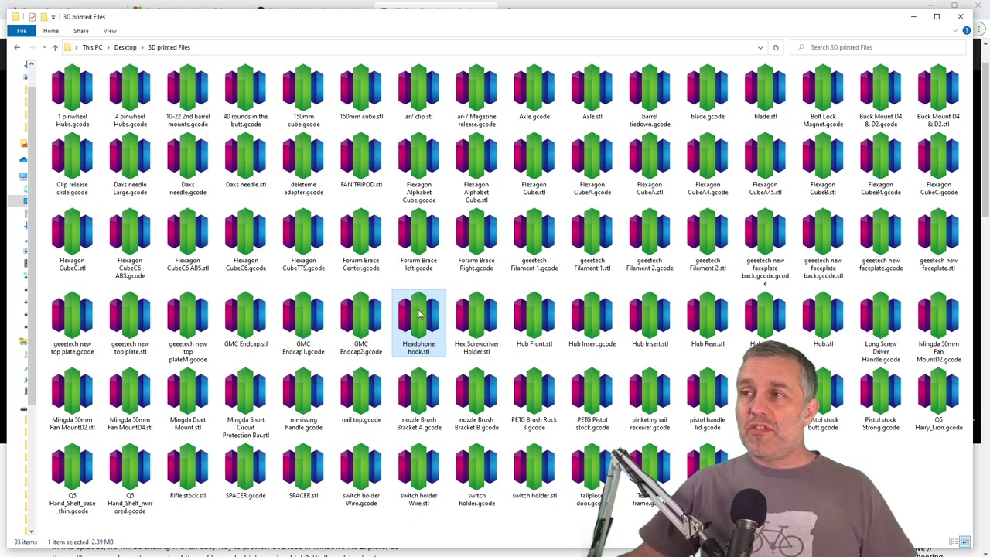
right_click(418, 312)
mouse_move(461, 397)
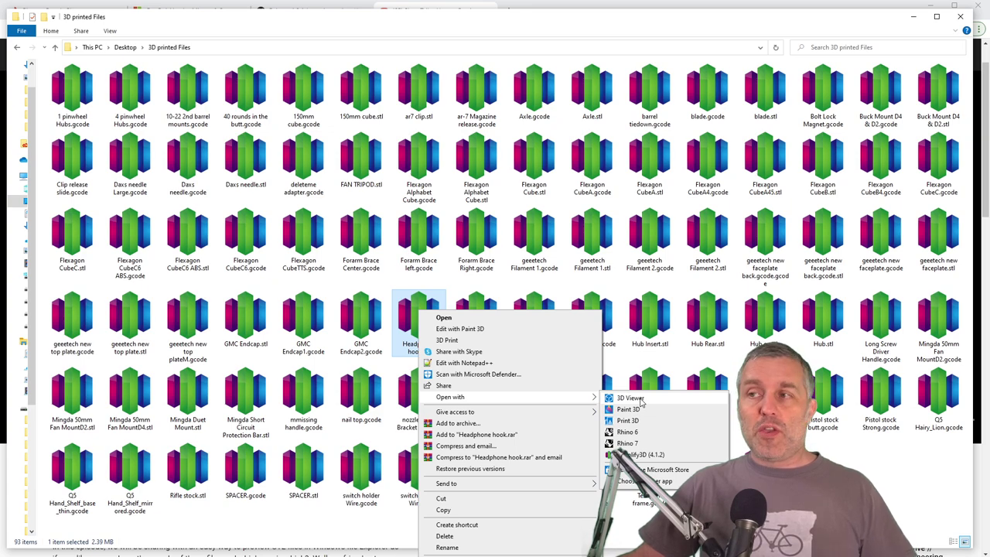
left_click(629, 397)
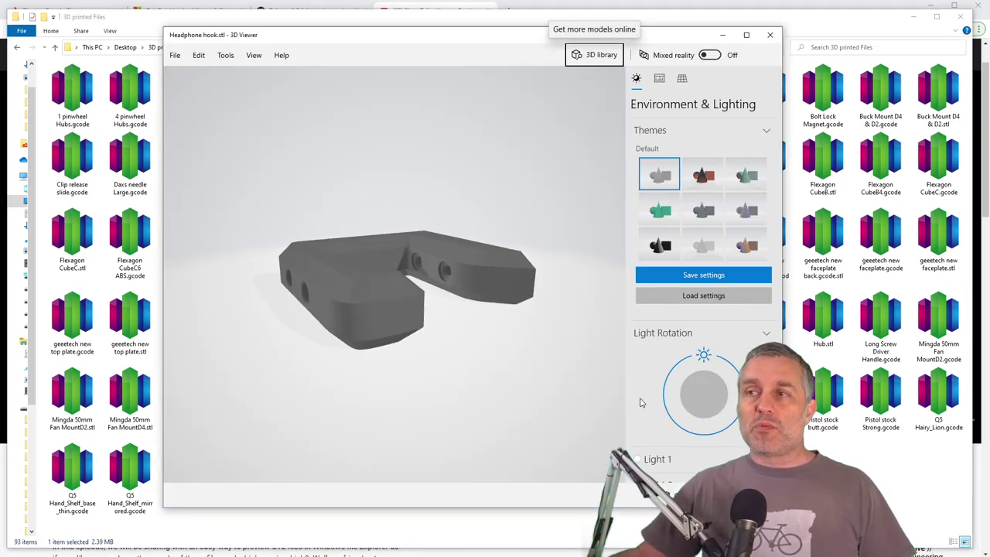
left_click_drag(469, 283, 503, 178)
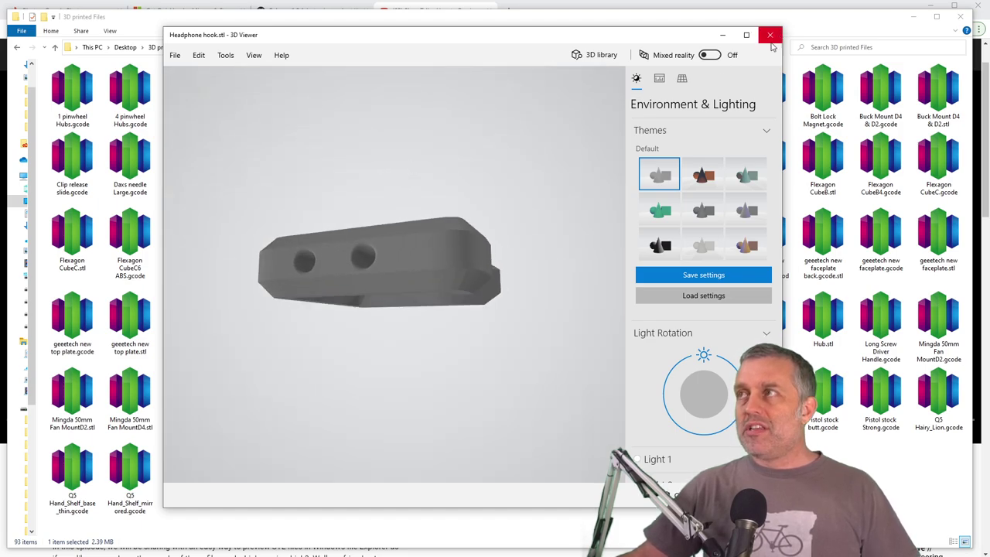
left_click_drag(495, 232, 458, 308)
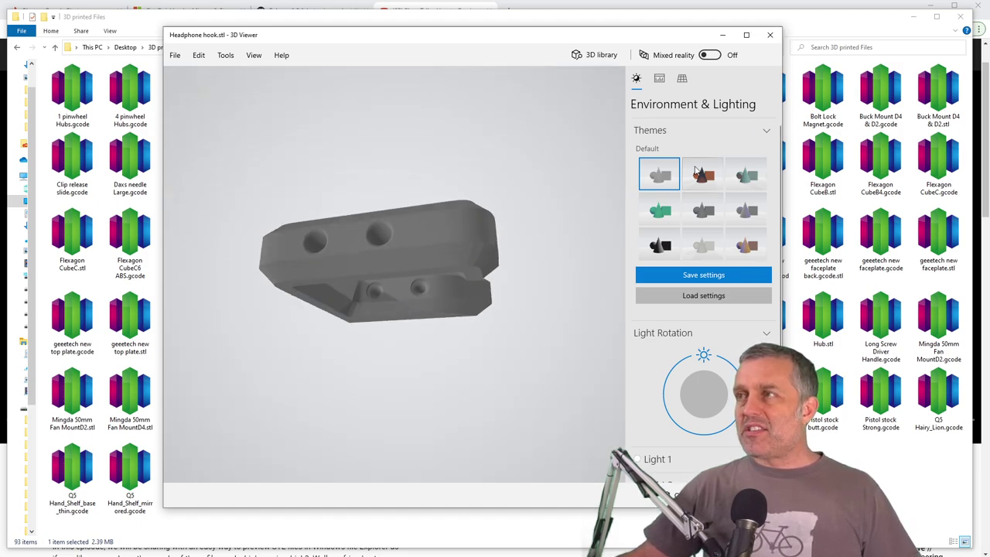
left_click(773, 36)
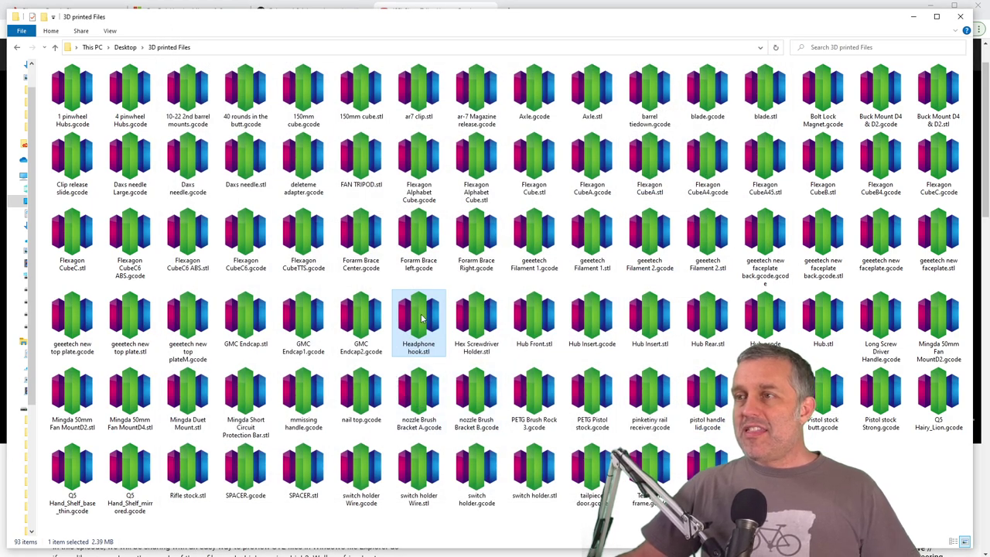
key("space")
left_click_drag(453, 407, 425, 353)
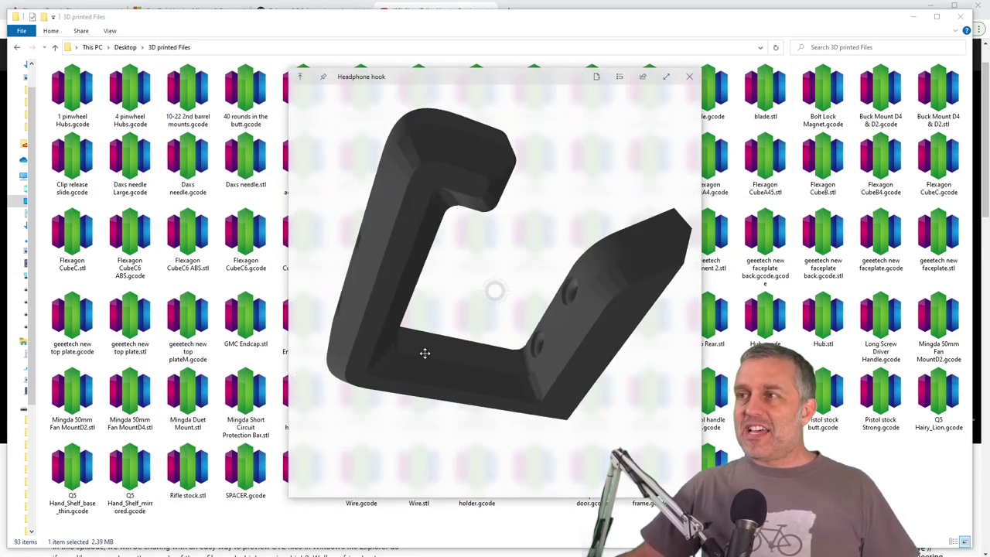
left_click(691, 78)
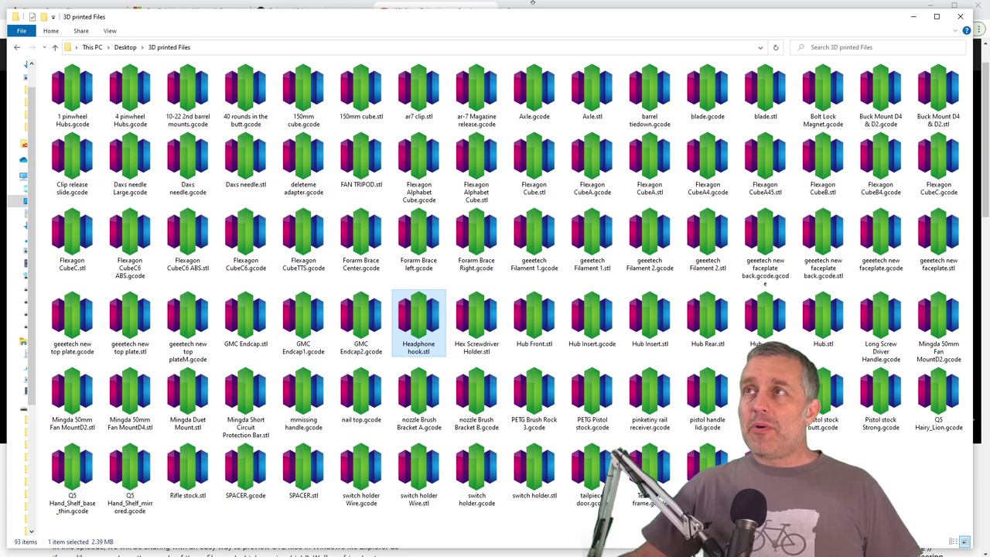
left_click(556, 6)
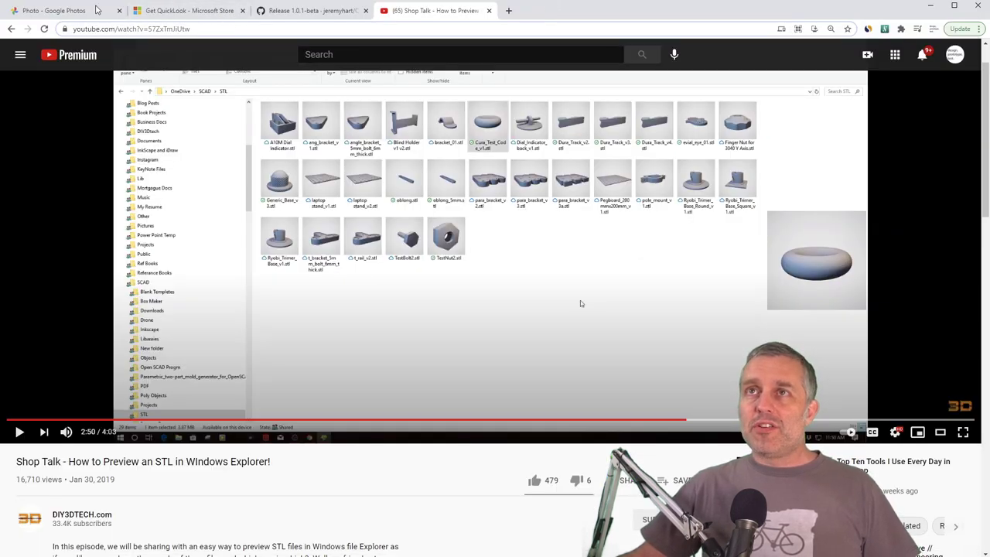
Switch browser tabs to the free QuickLook app's Microsoft Store listing
key("ctrl+1")
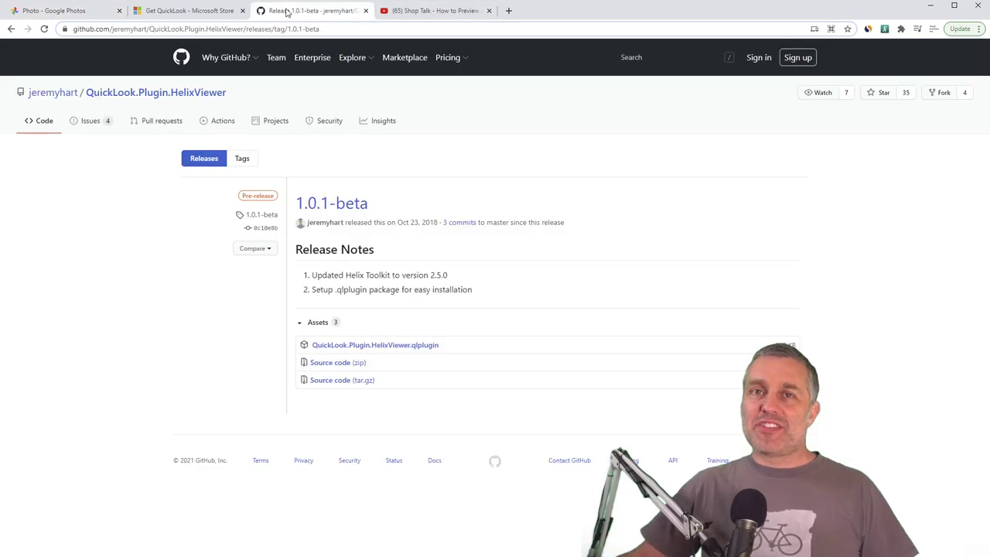
left_click(204, 12)
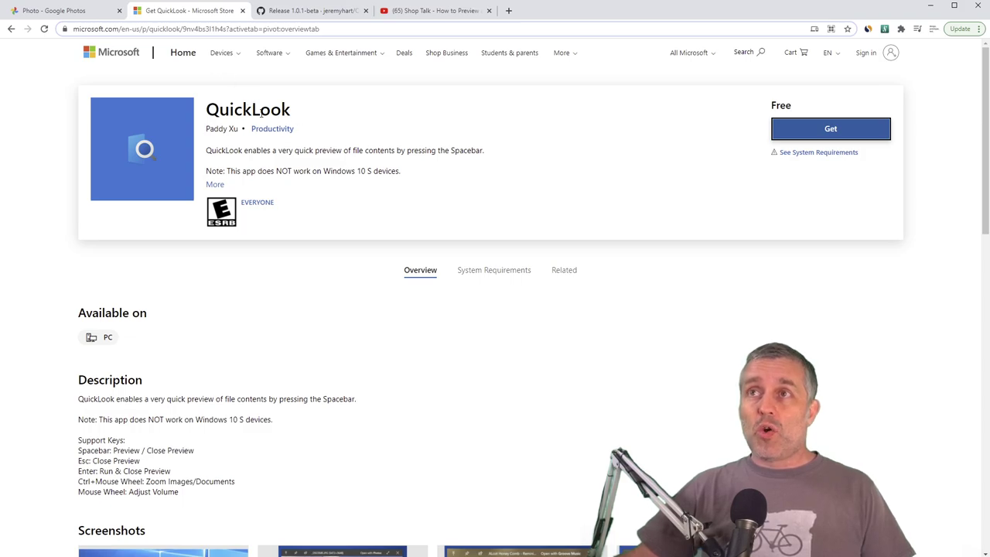
left_click_drag(207, 102, 348, 120)
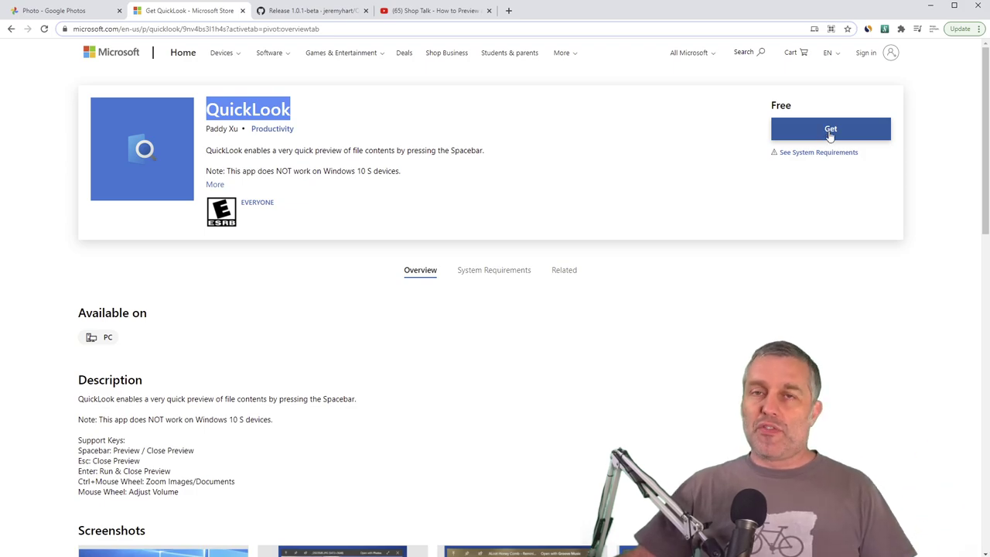
left_click(308, 10)
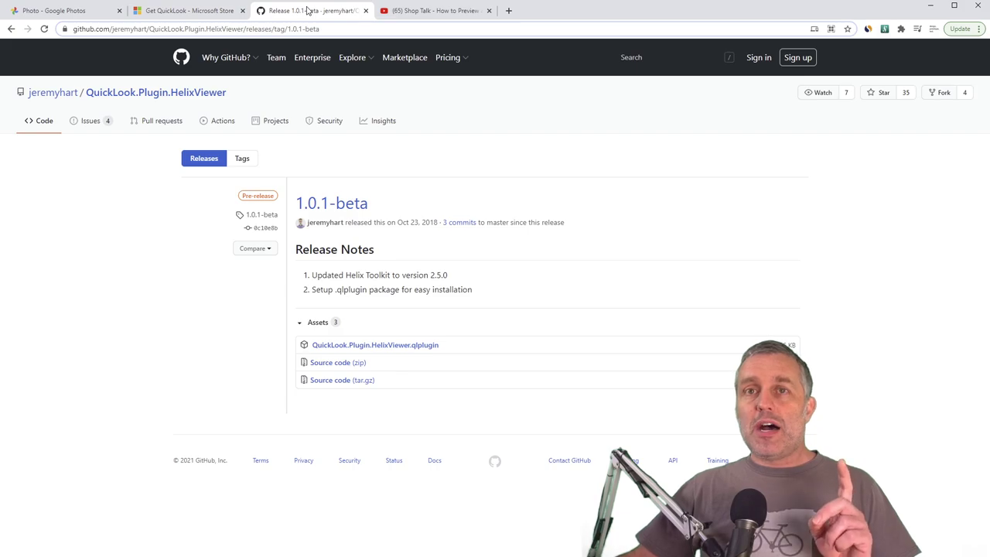
left_click(193, 11)
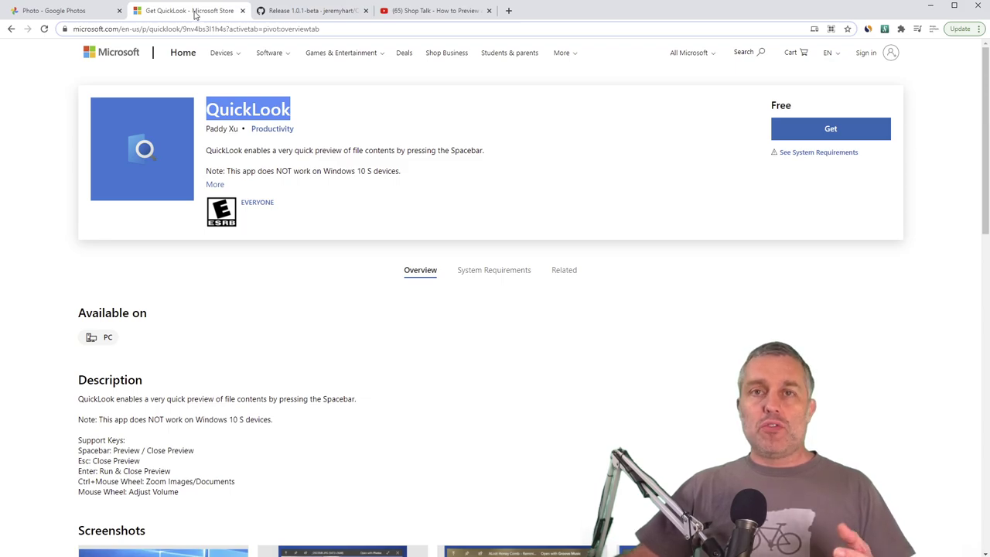
left_click(281, 17)
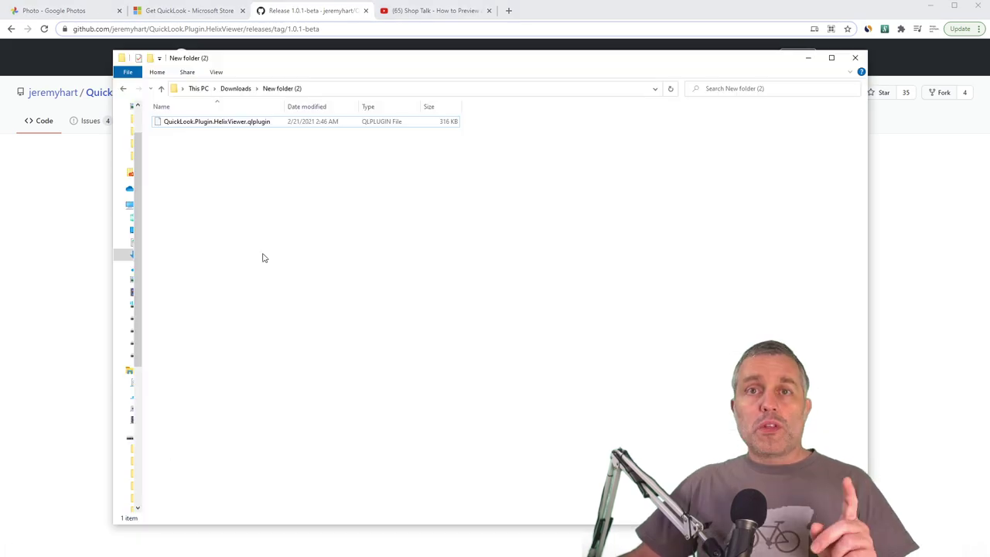
Preview QuickLook.Plugin.HelixViewer.qlplugin with Spacebar and install the HelixViewer plugin into QuickLook
left_click(194, 124)
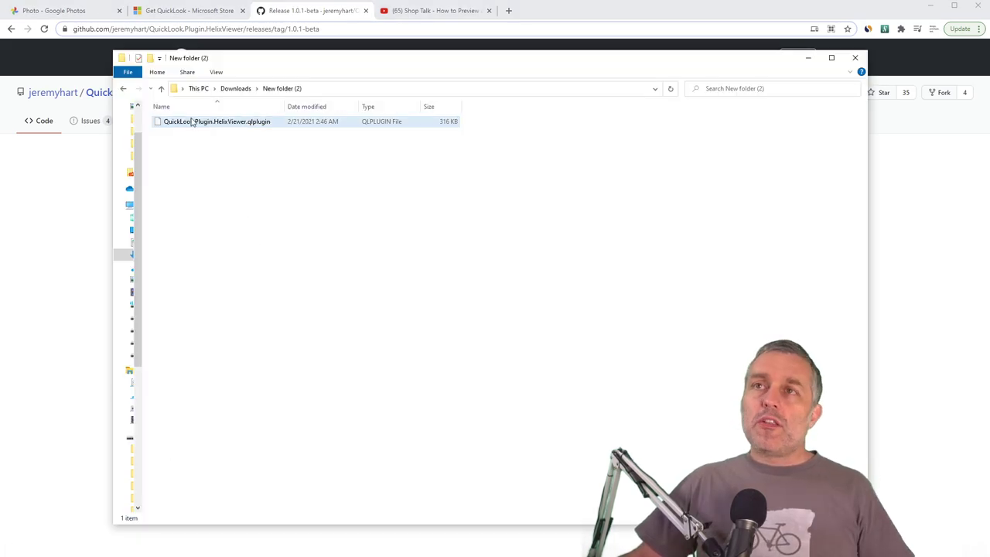
key("space")
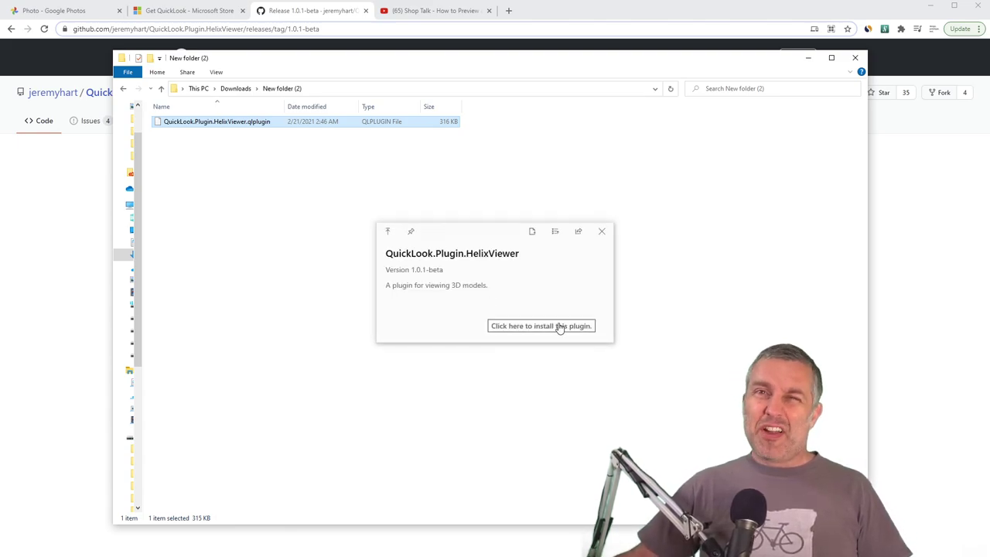
left_click(603, 231)
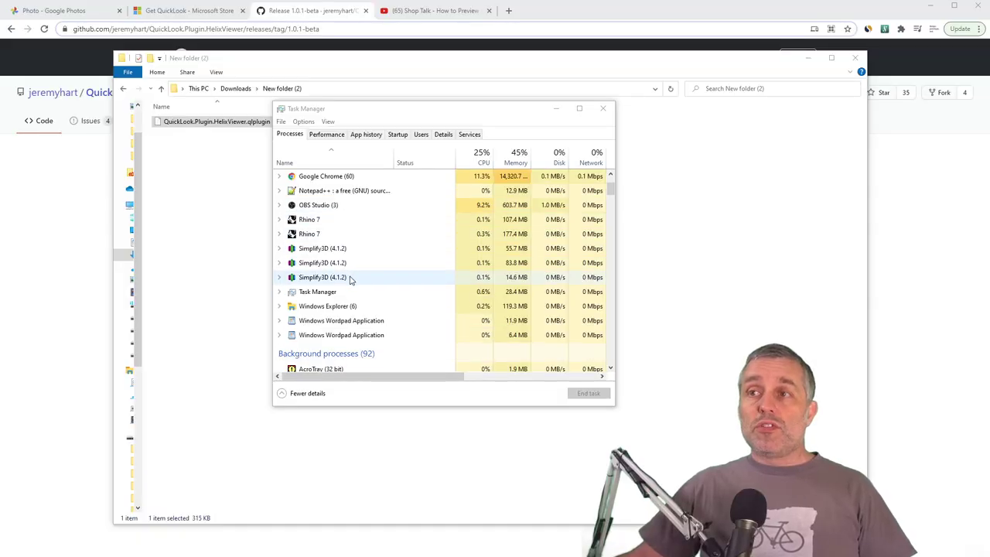
End the running QuickLook process in Task Manager
scroll(350, 279, "down", 7)
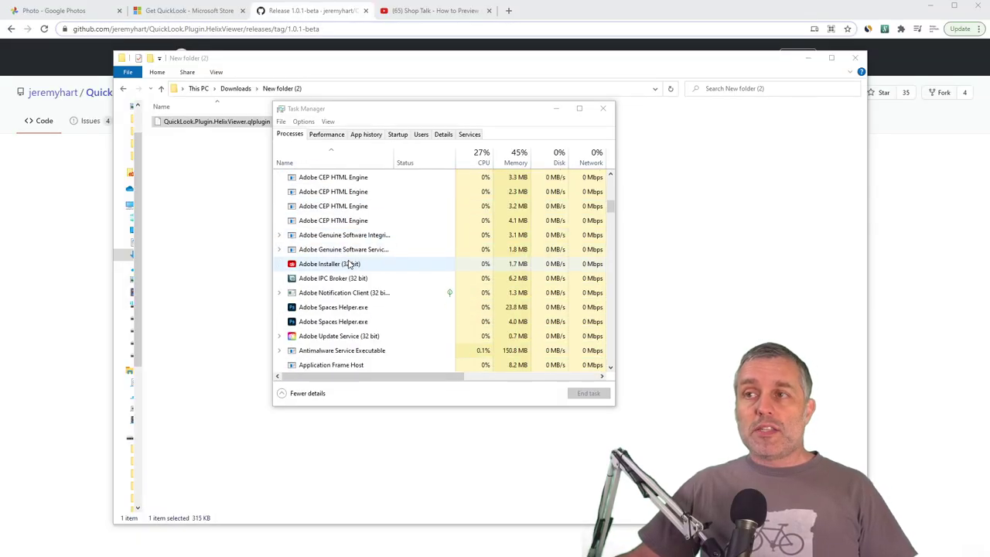
scroll(350, 265, "down", 8)
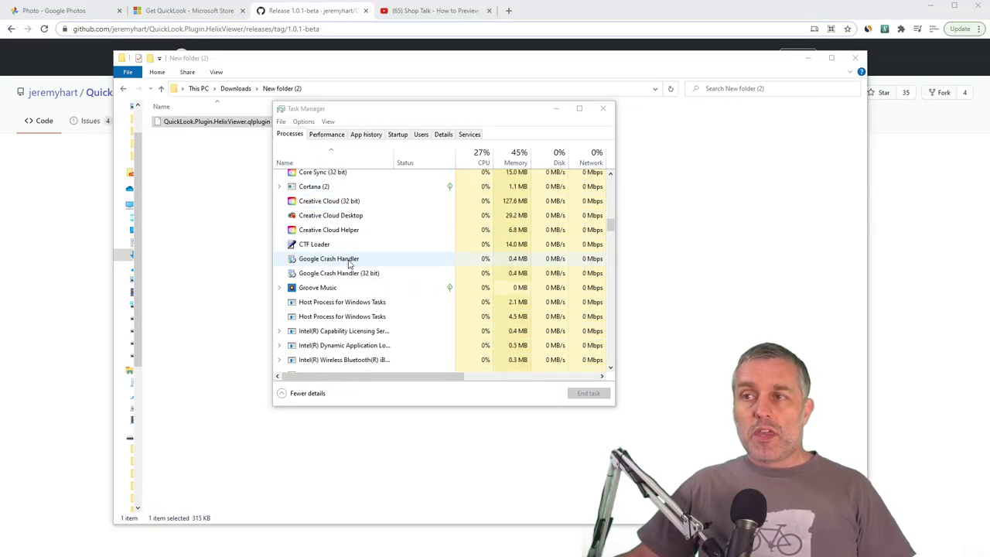
scroll(350, 264, "down", 5)
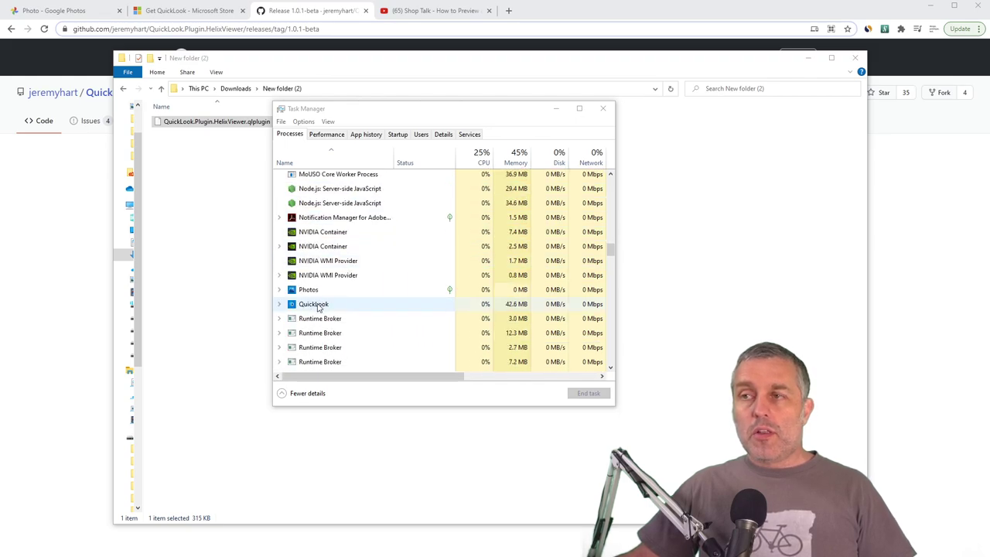
right_click(321, 305)
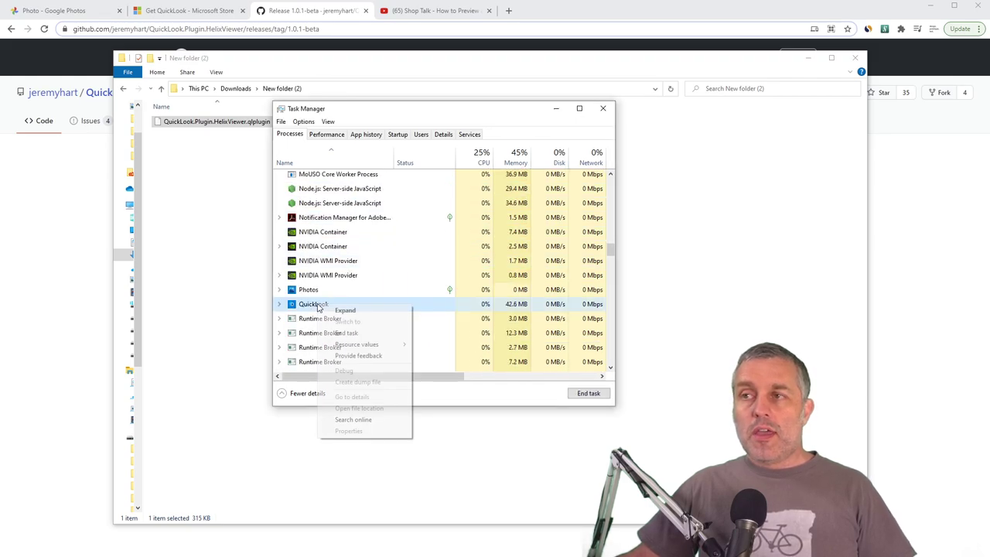
left_click(350, 334)
Relaunch QuickLook from the Start menu by searching 'qui'
key("alt+F4")
key("super")
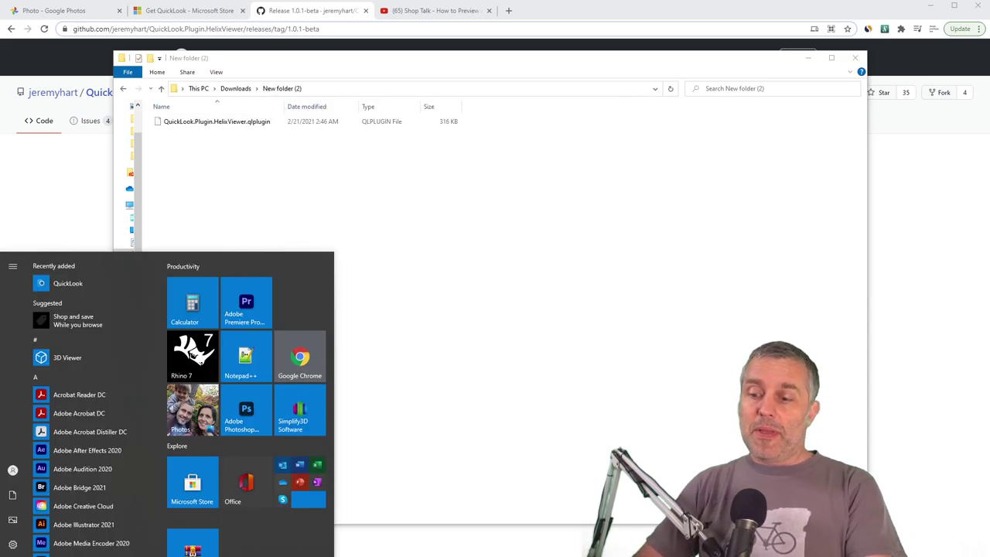
type("qui")
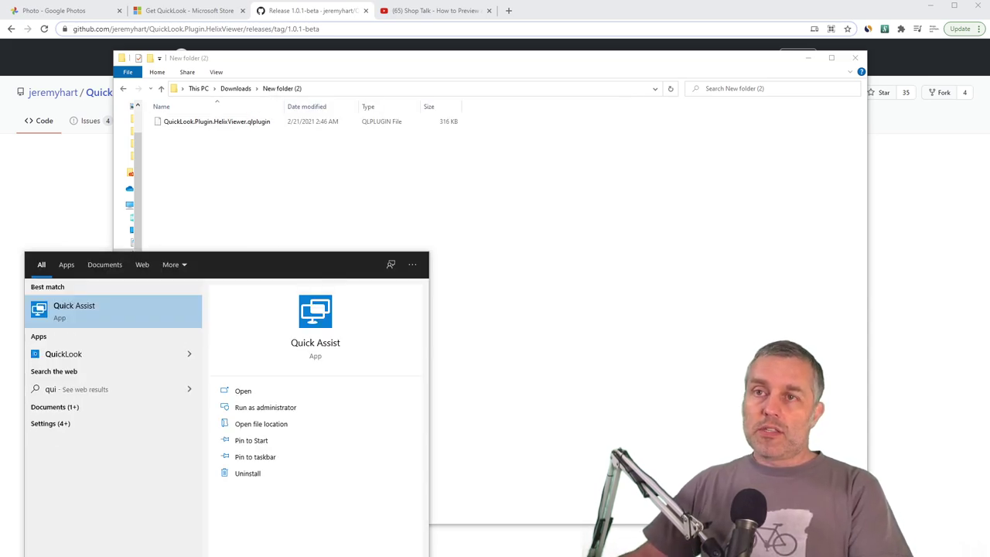
left_click(76, 359)
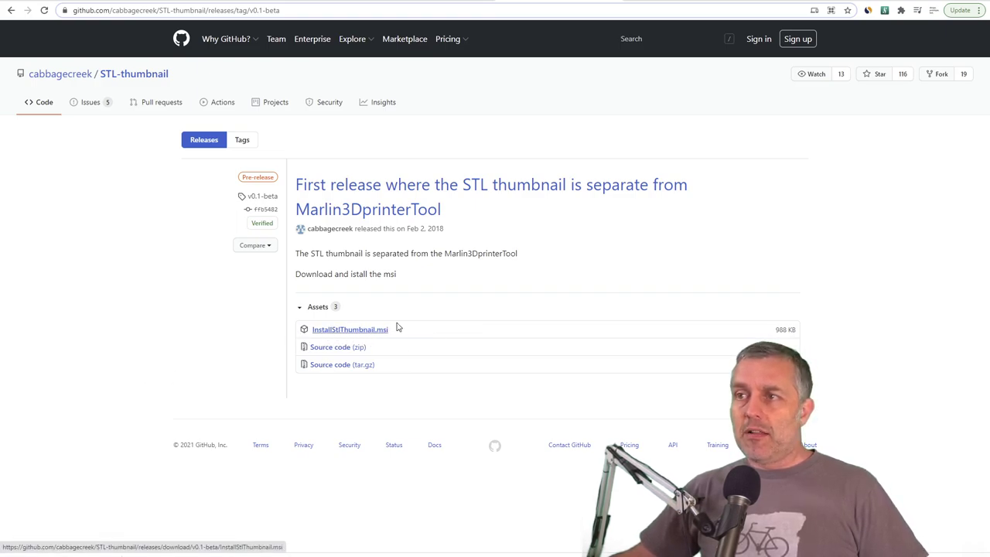
Install STL Thumbnail from InstallStlThumbnail.msi, accepting the licence, and restart File Explorer
key("alt+Tab")
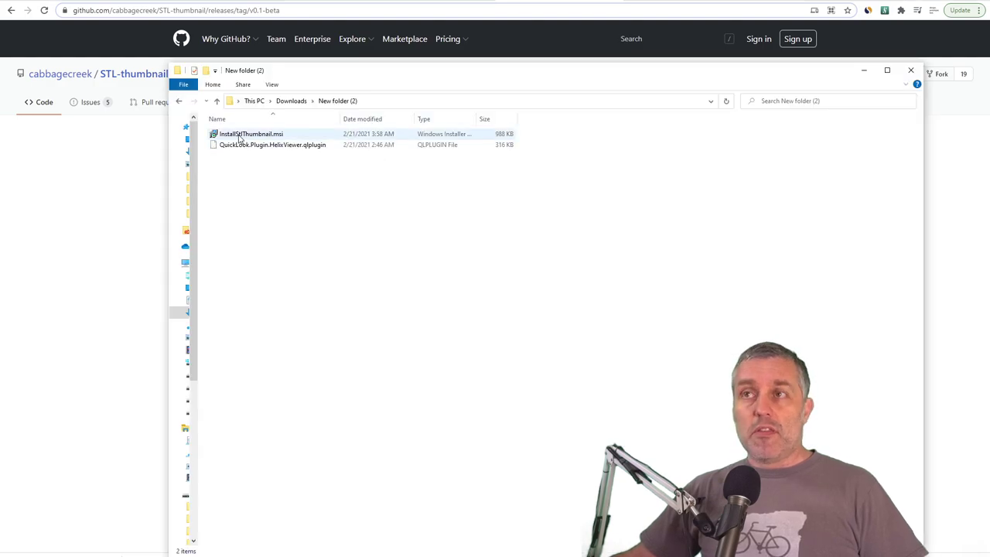
left_click(240, 137)
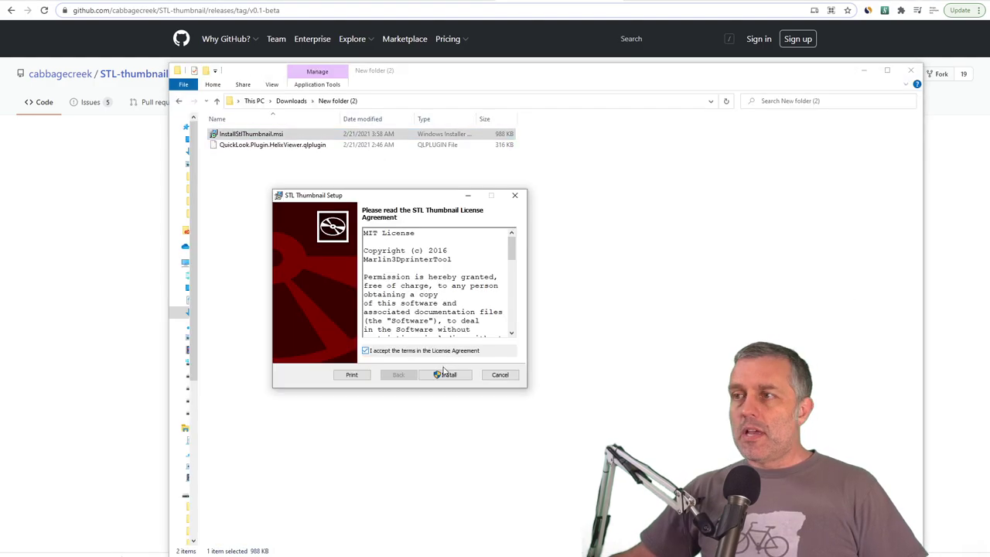
left_click(445, 376)
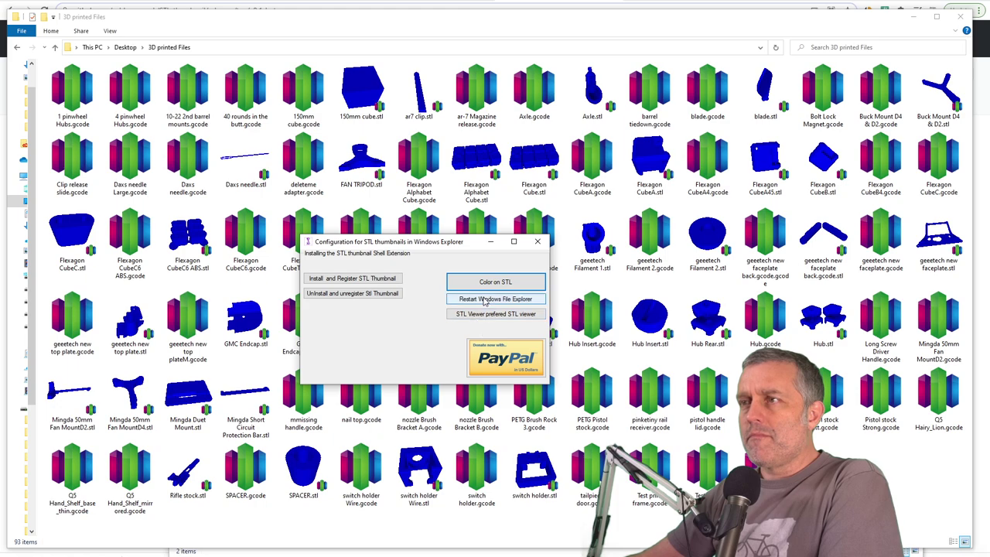
left_click(485, 301)
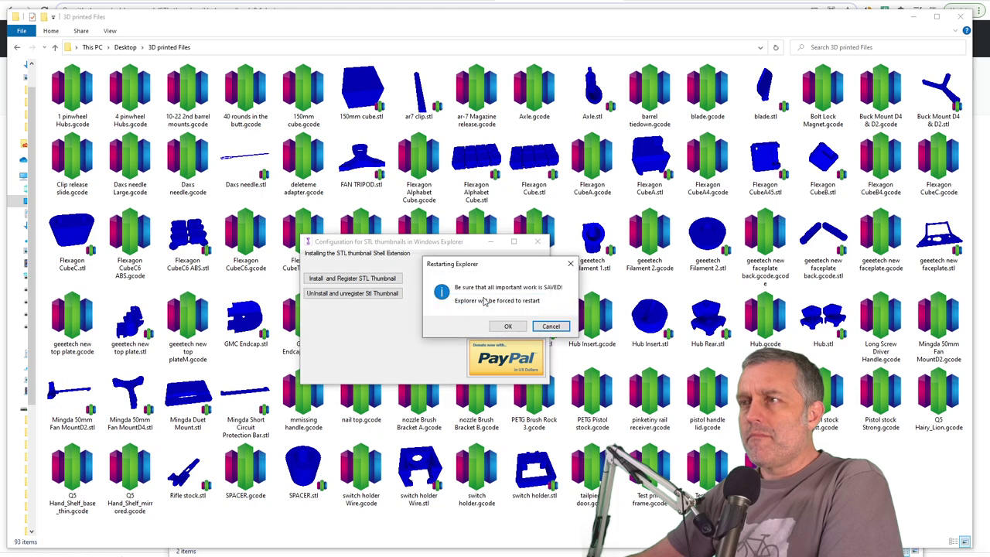
Confirm the Explorer restart so the 3D printed Files folder shows STL thumbnails
left_click(509, 325)
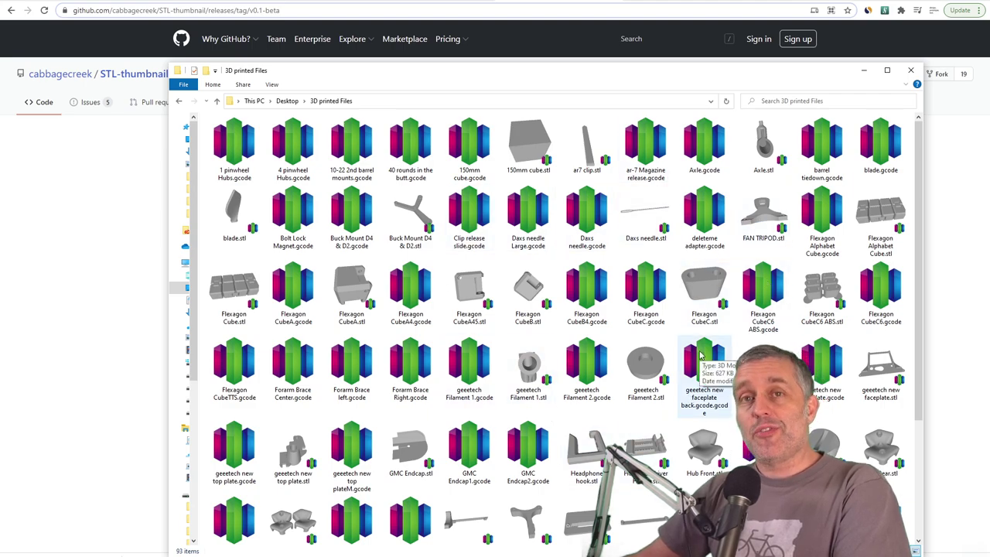
scroll(581, 426, "down", 2)
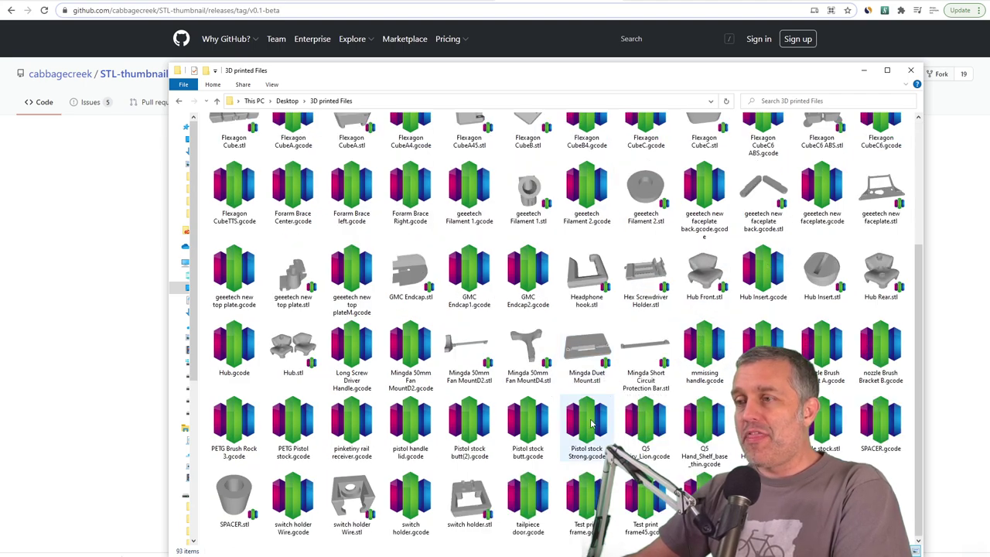
scroll(460, 501, "up", 2)
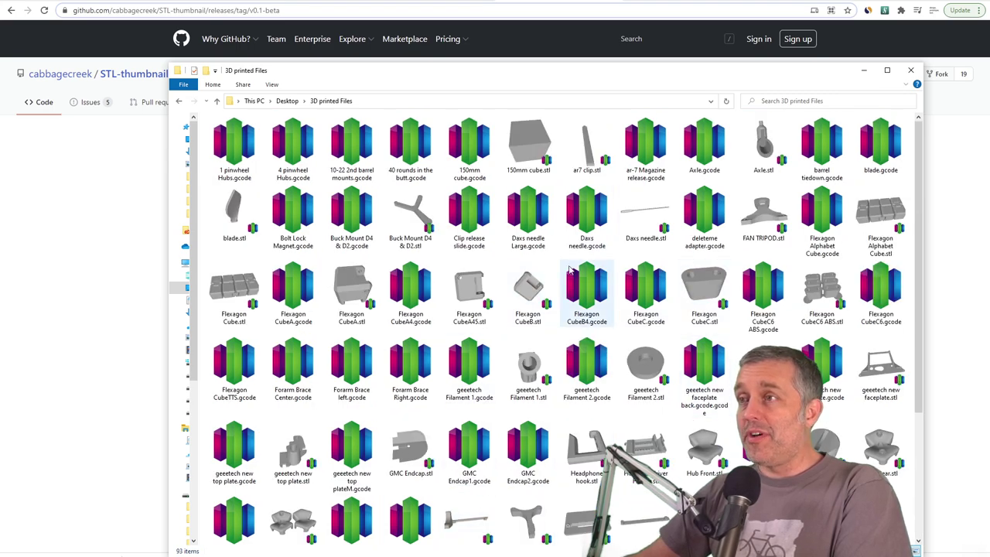
Preview 150mm cube.stl in 3D, rotate it, and close the preview
left_click(531, 144)
double_click(530, 144)
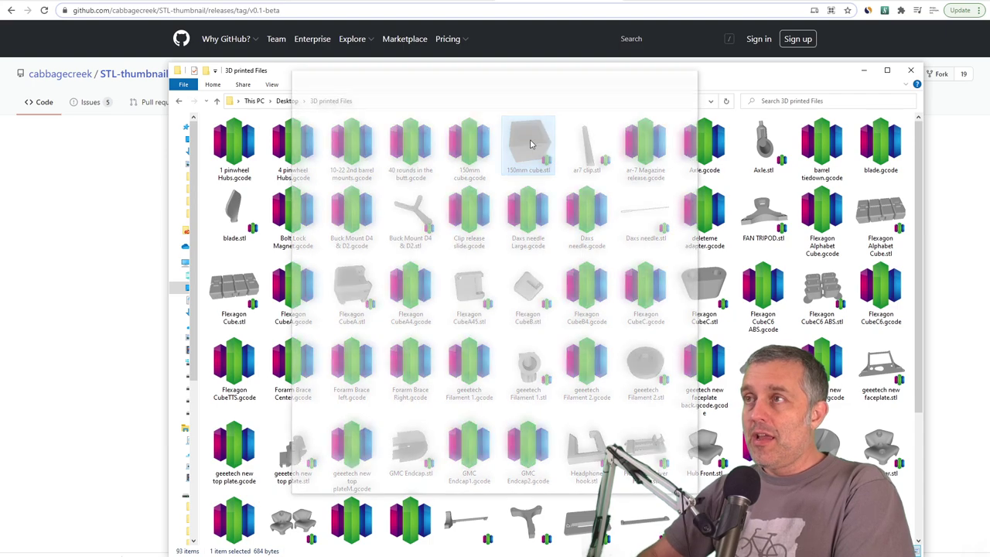
left_click_drag(528, 150, 614, 128)
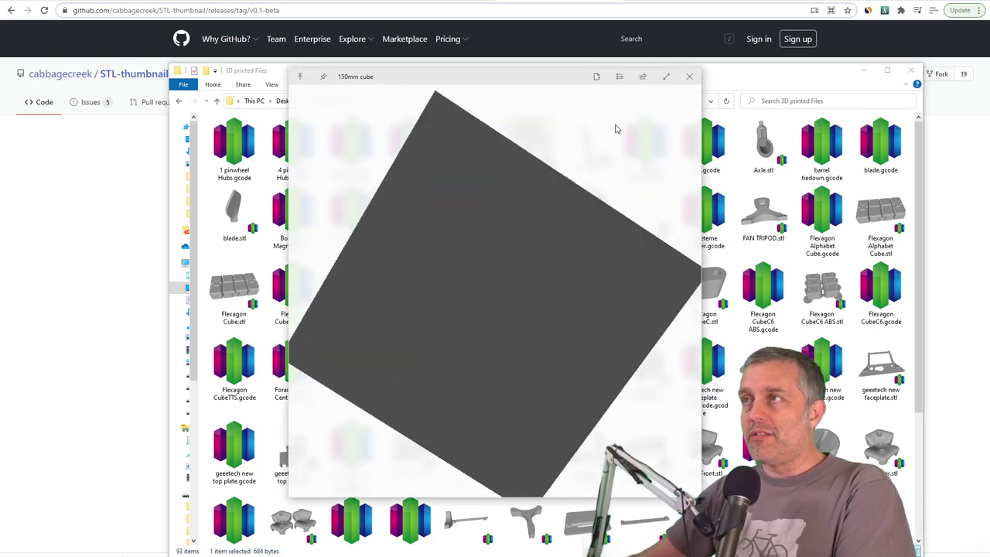
left_click(689, 76)
Preview Axle.stl in 3D, rotate the model, and close the preview
left_click(754, 138)
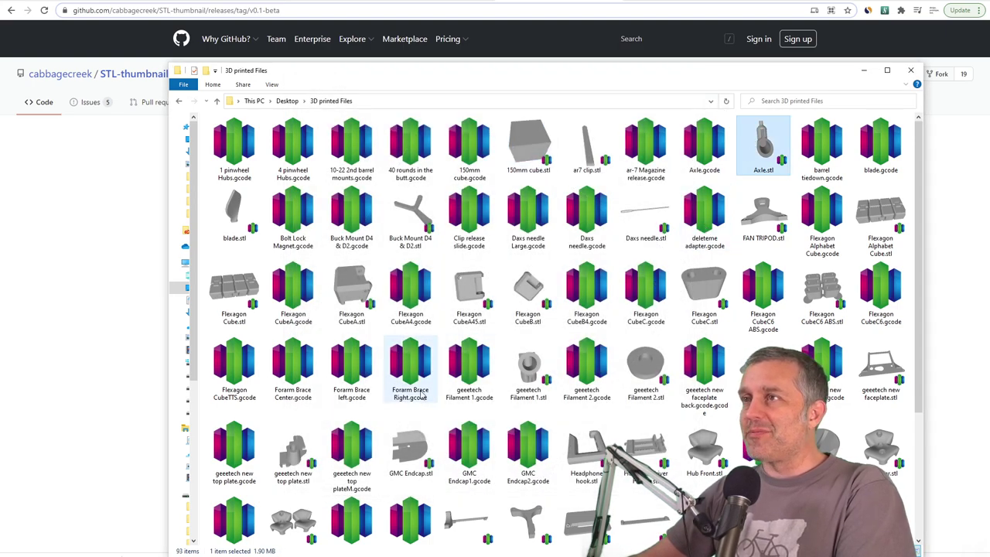
key("Return")
left_click_drag(433, 332, 468, 321)
left_click(686, 78)
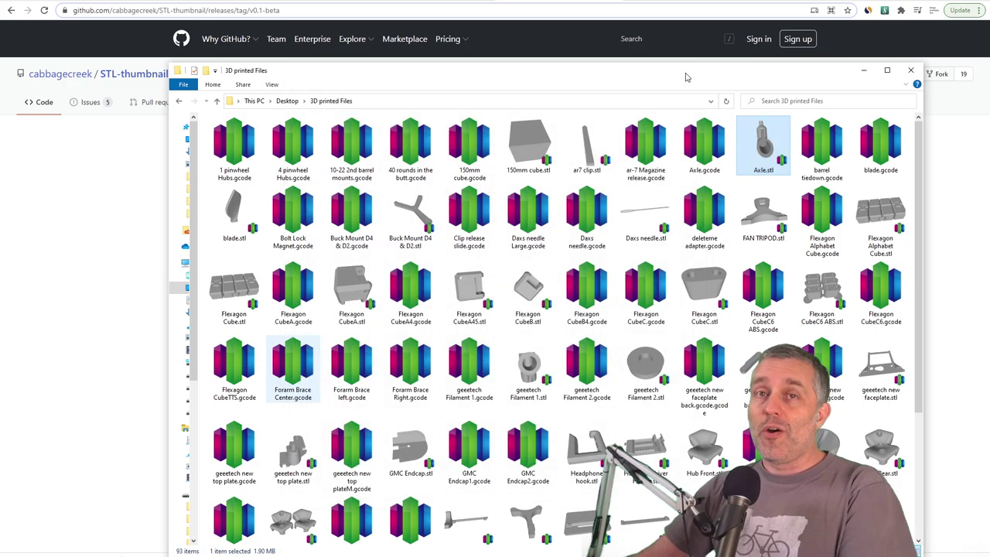